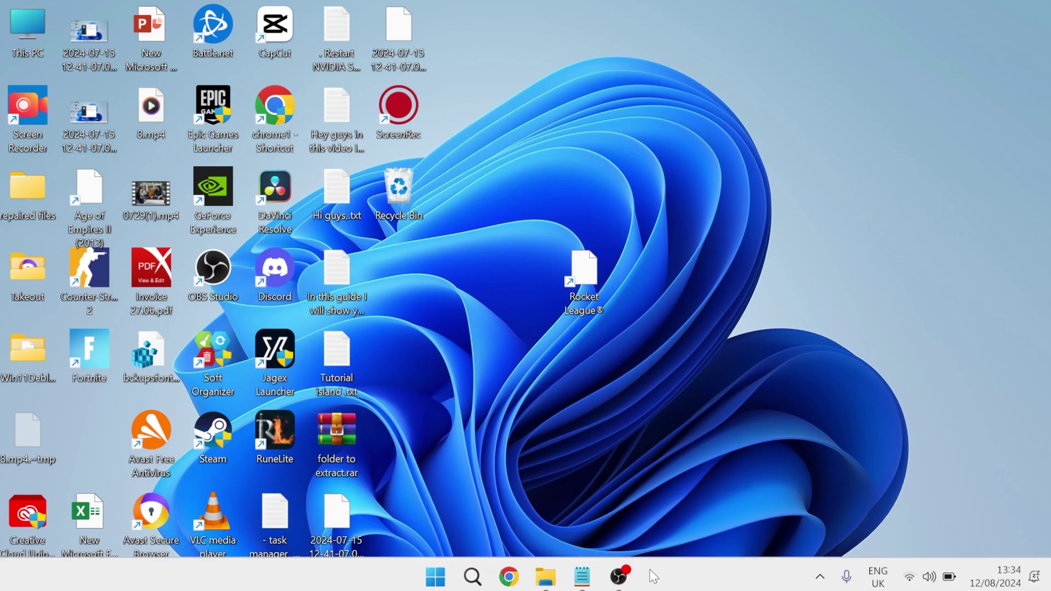
- Launch OBS and confirm Audio settings use Yeti Stereo Microphone for Mic/Auxiliary and Default for Desktop Audio
click(619, 574)
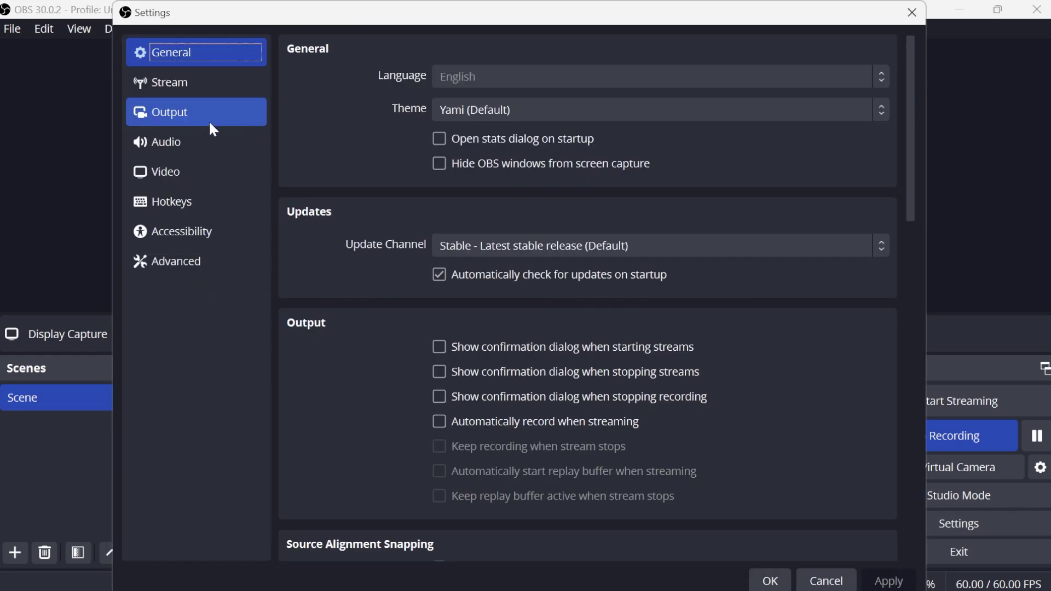
click(188, 151)
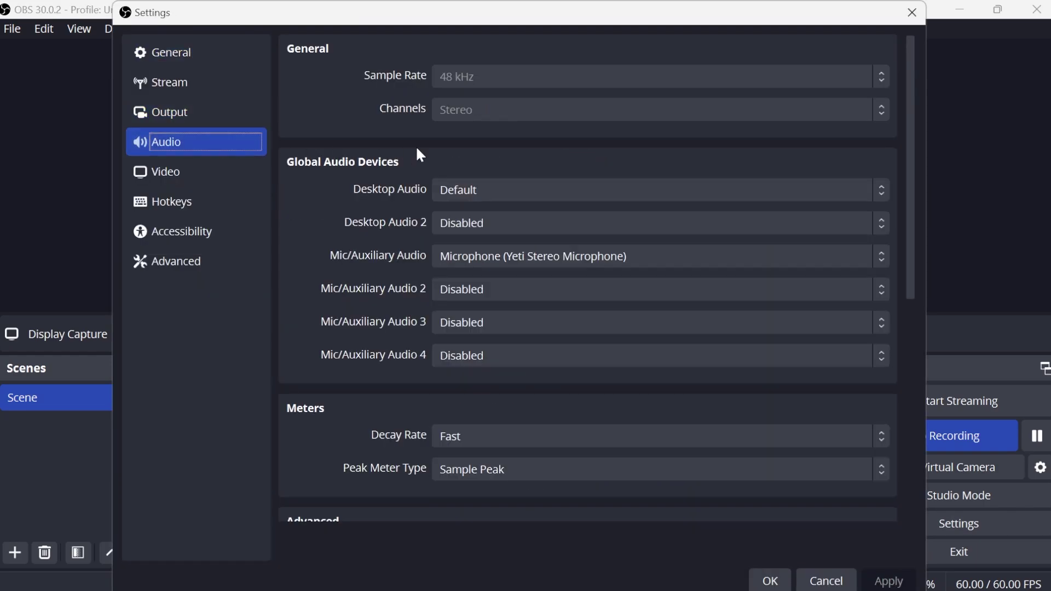
click(458, 256)
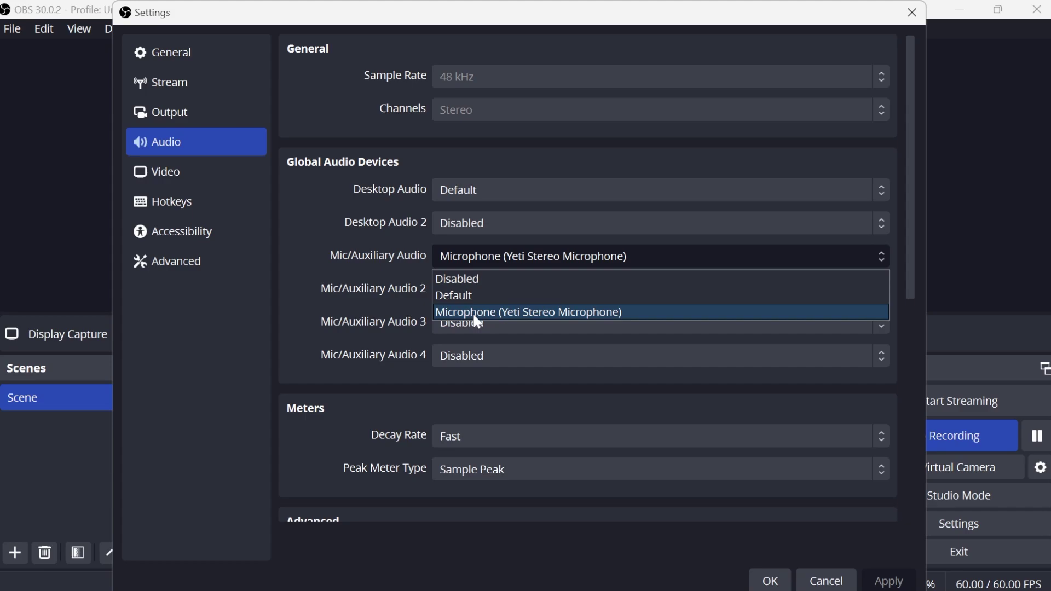
click(535, 313)
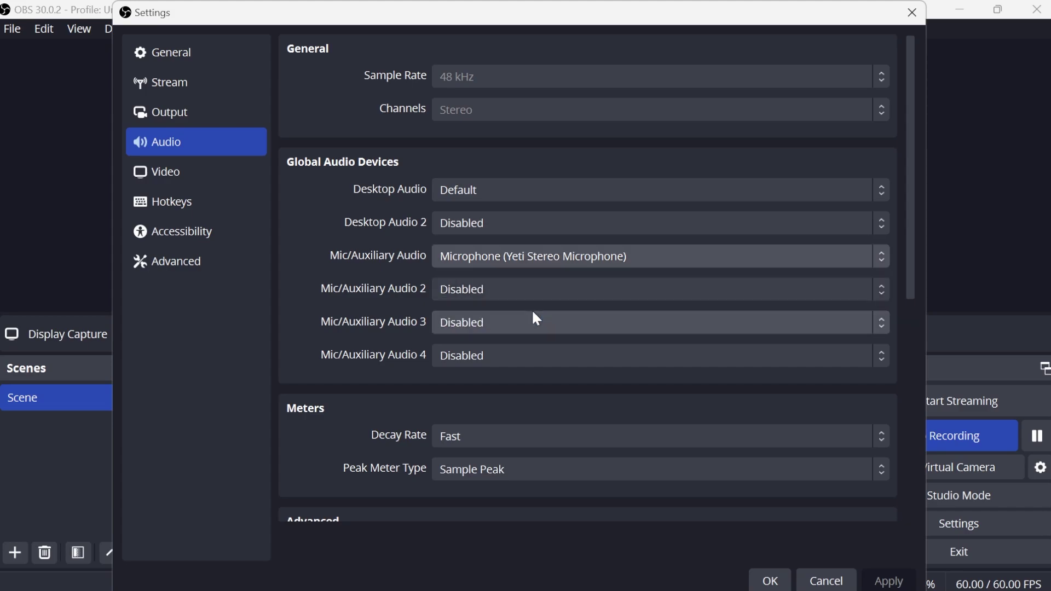
click(480, 197)
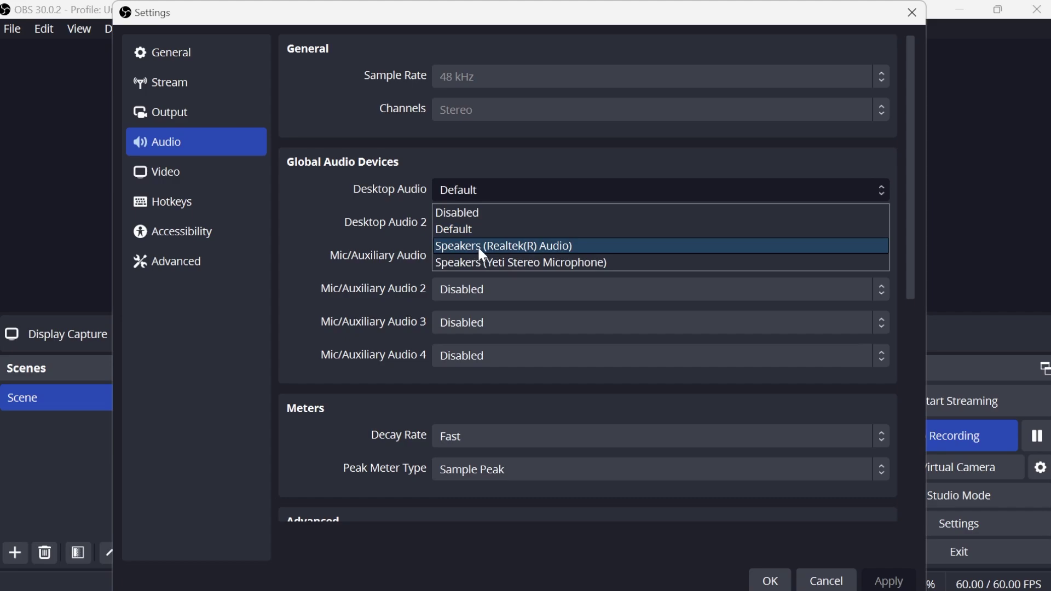
key(Escape)
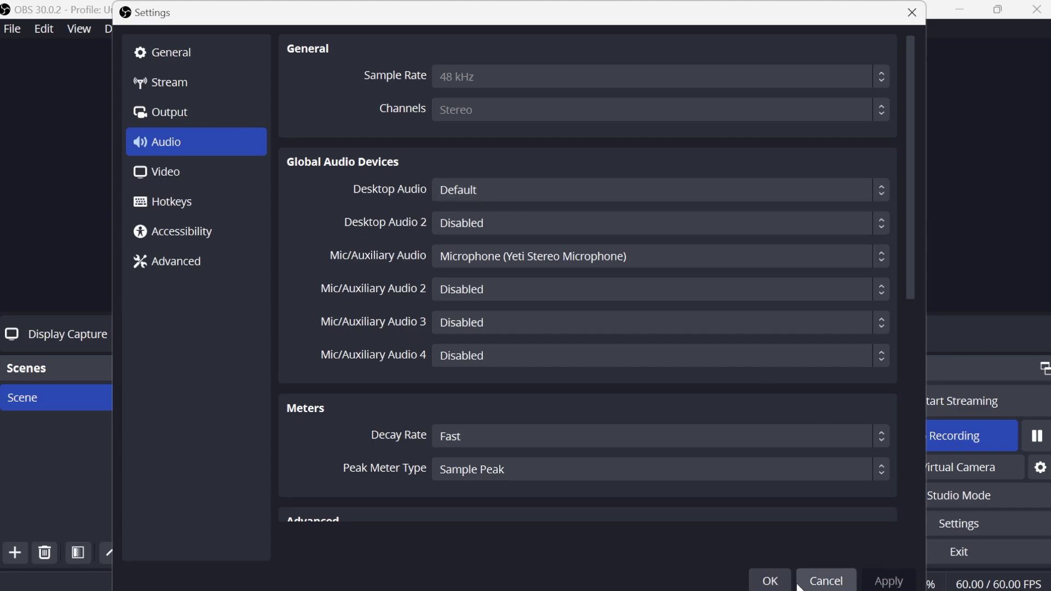
click(768, 581)
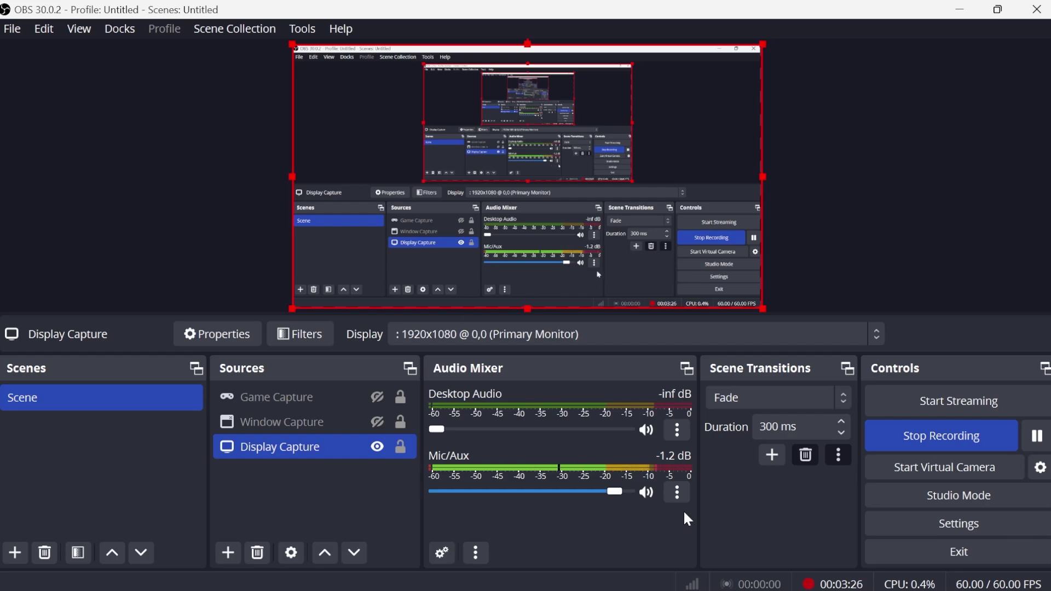
- Open the Mic/Aux source's filters and start adding a Compressor filter
click(677, 492)
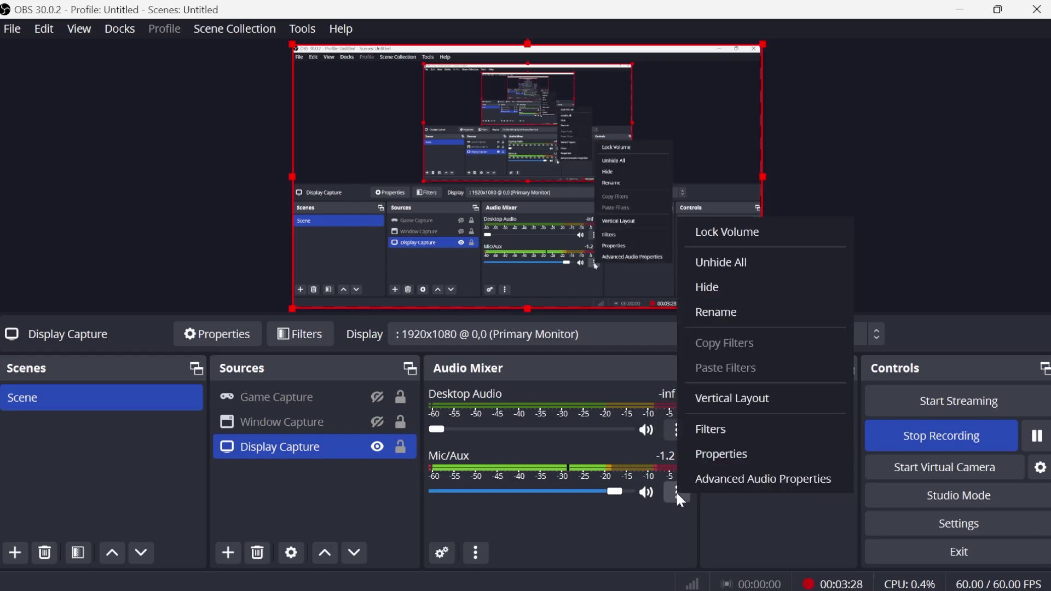
click(731, 429)
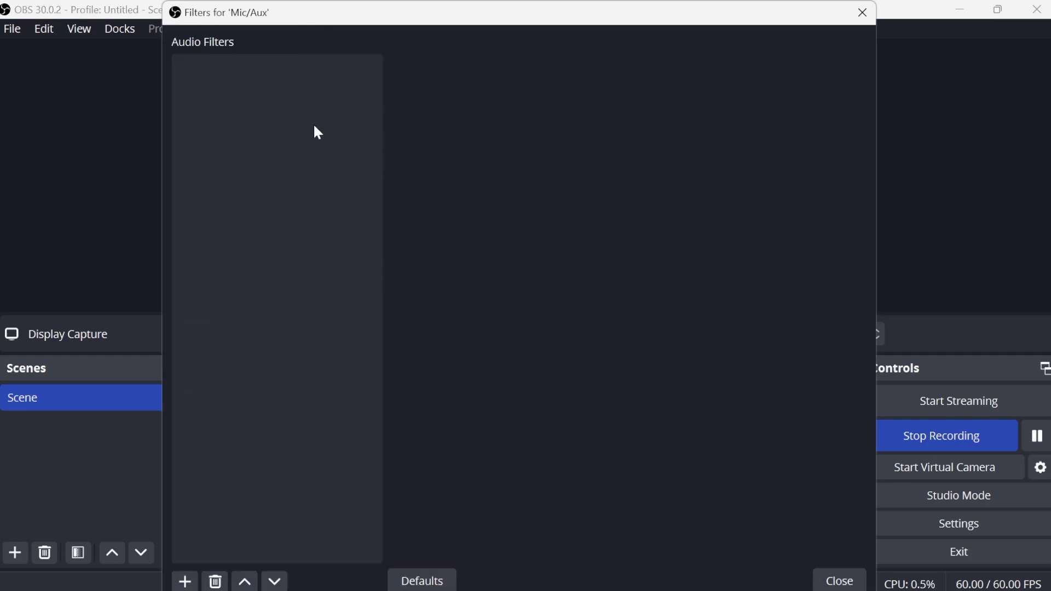
click(186, 581)
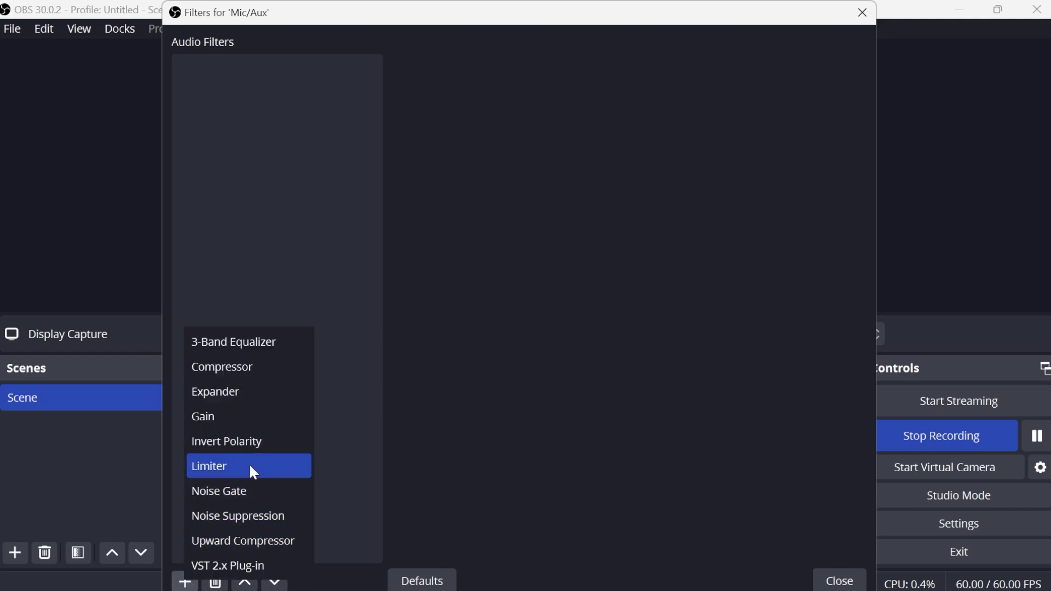
click(247, 377)
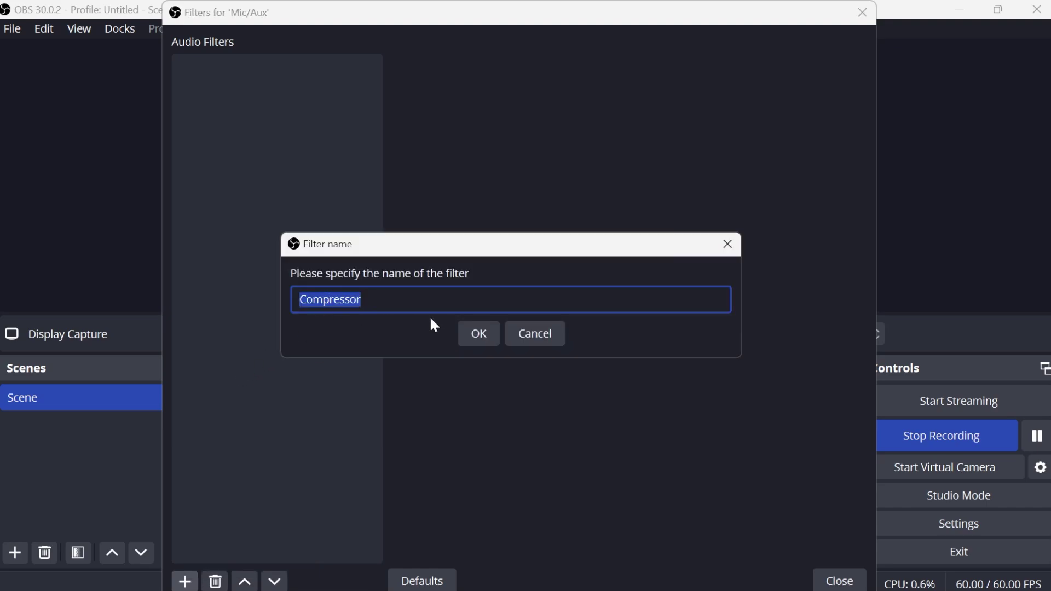
- Add the Compressor with 4.00:1 ratio, 0.00 dB threshold, 2 ms attack and 100 ms release
click(479, 333)
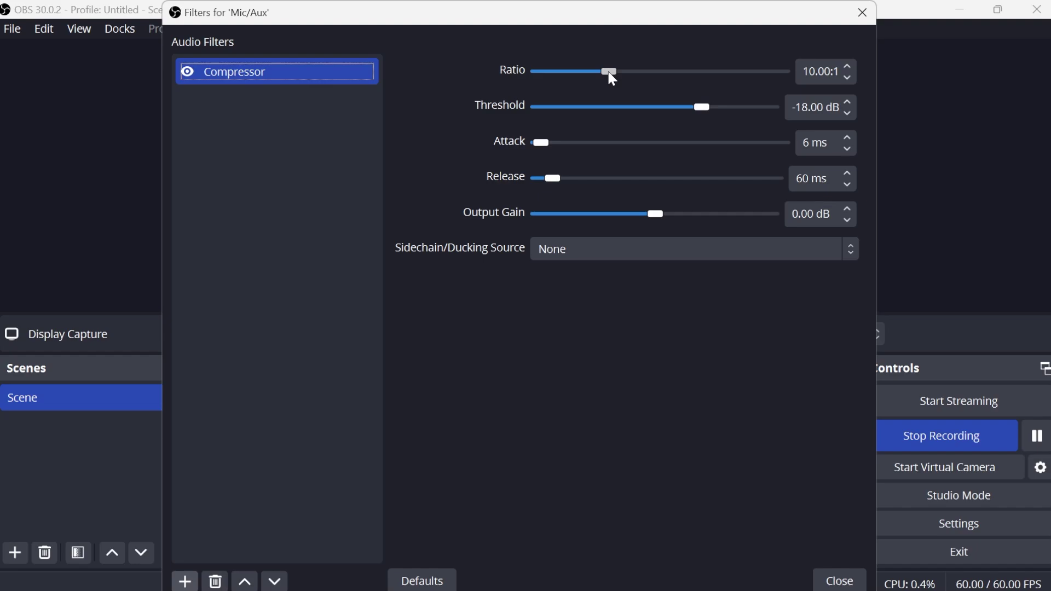
drag(612, 78, 561, 75)
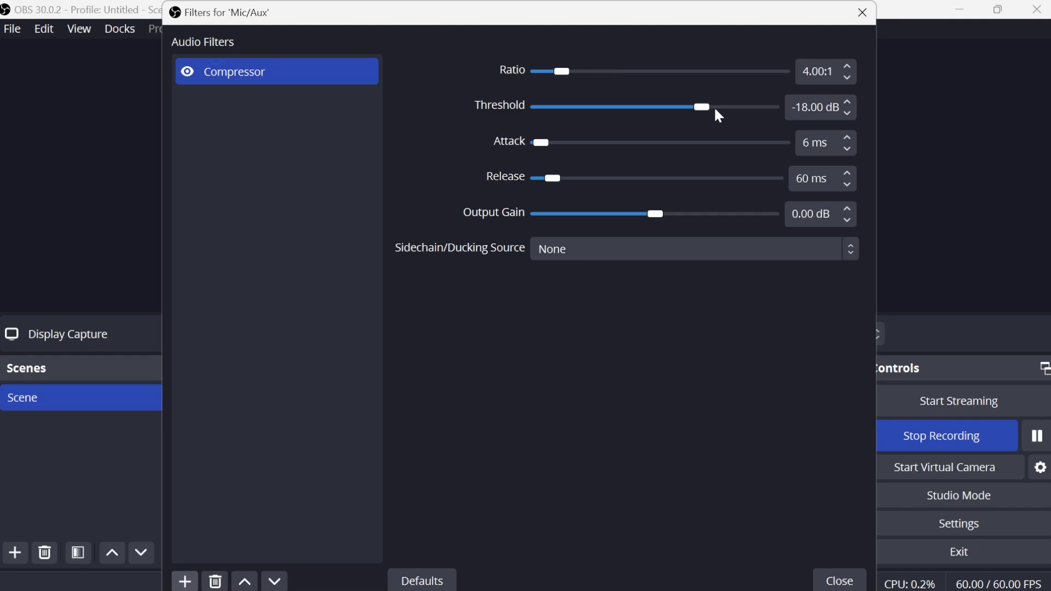
drag(705, 112, 786, 105)
click(808, 142)
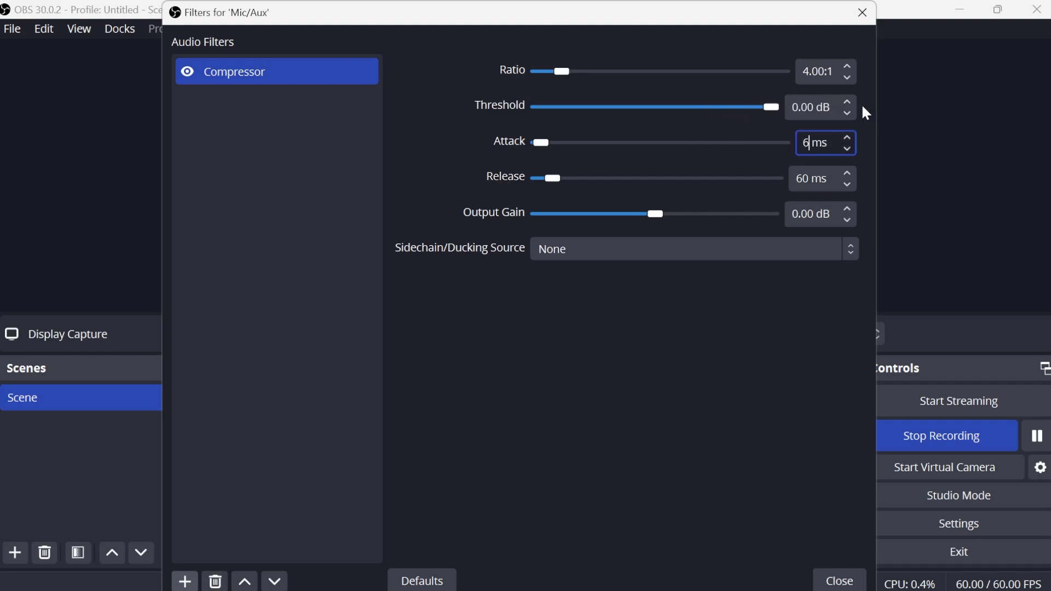
key(BackSpace)
text(2)
drag(543, 201, 553, 201)
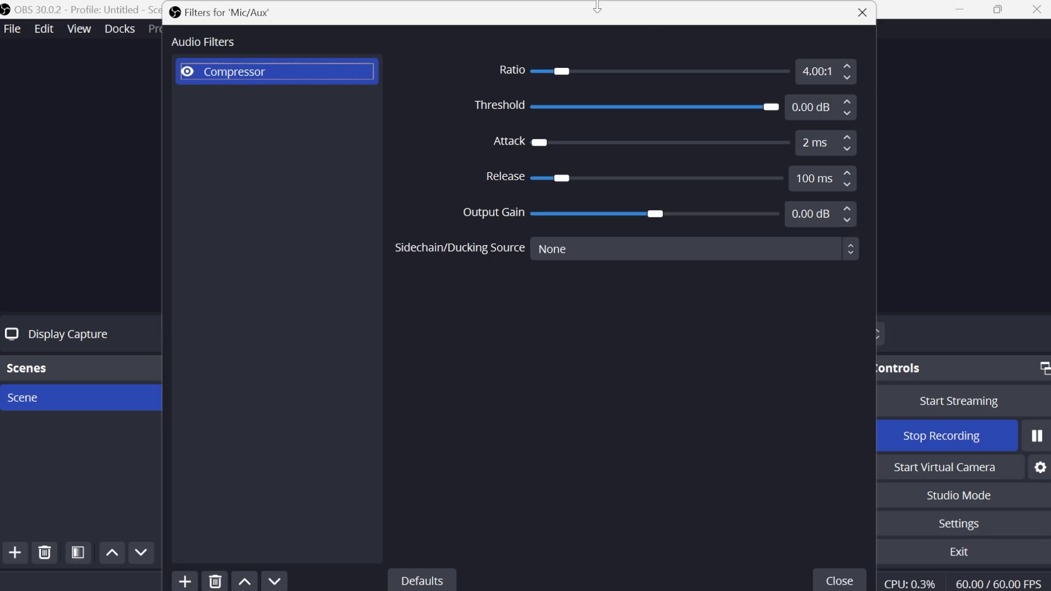
- Set the Compressor's output gain to 1.00 dB and lower its threshold to -4.10 dB
drag(598, 6, 607, 195)
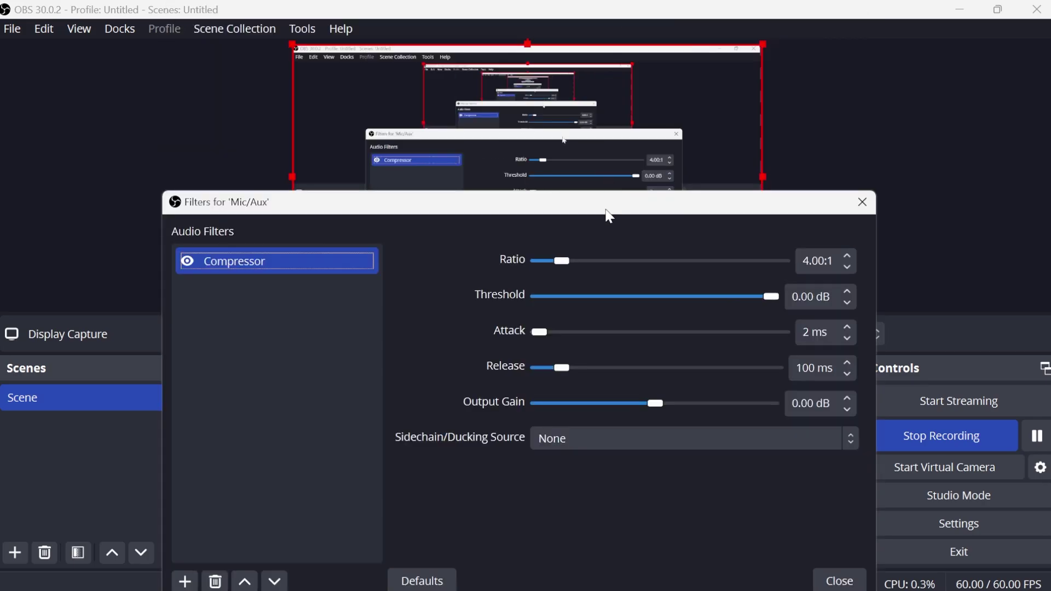
drag(629, 59, 625, 28)
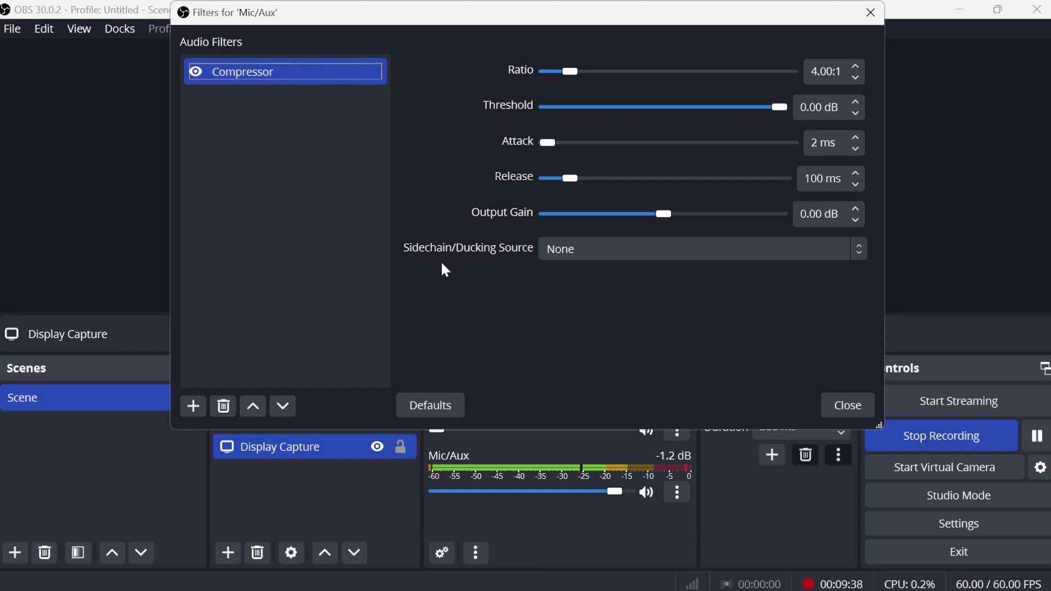
mouse_move(663, 214)
mouse_down()
mouse_move(678, 219)
mouse_move(659, 220)
mouse_up()
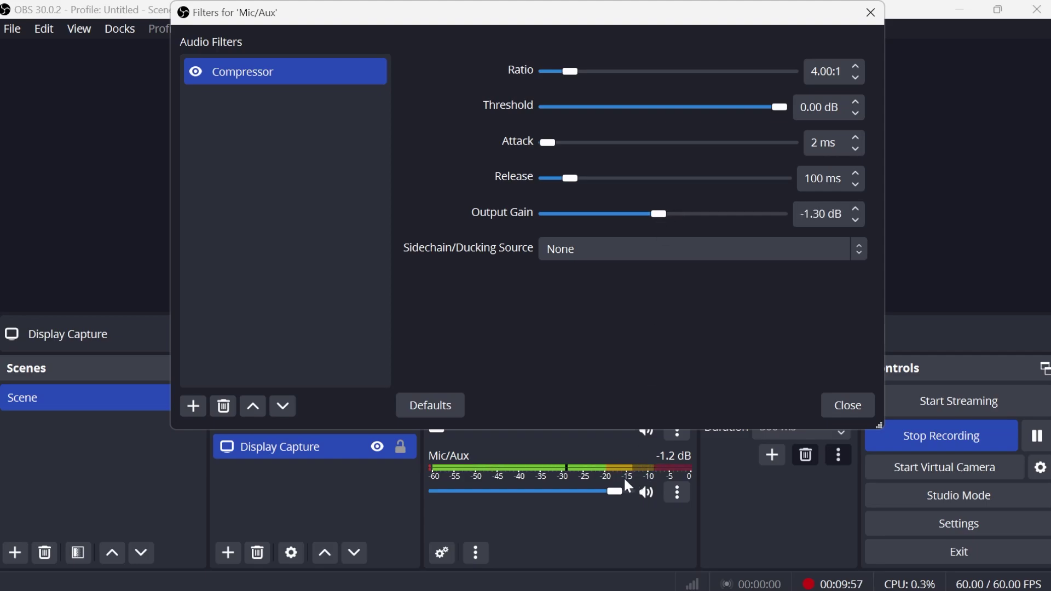
scroll(678, 233, up, 5)
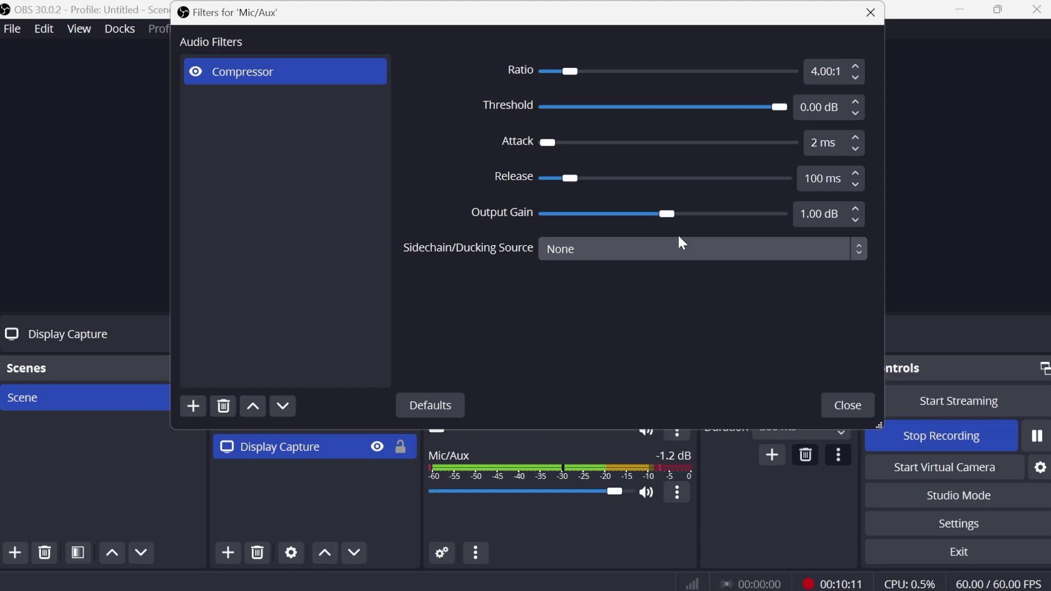
scroll(686, 235, down, 1)
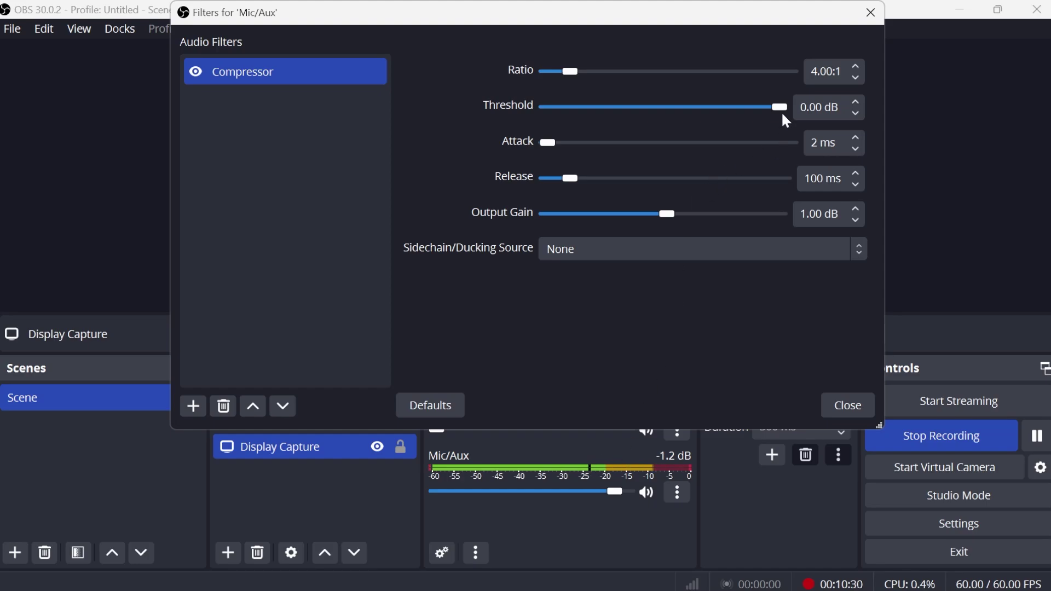
drag(780, 104, 773, 110)
drag(770, 114, 764, 109)
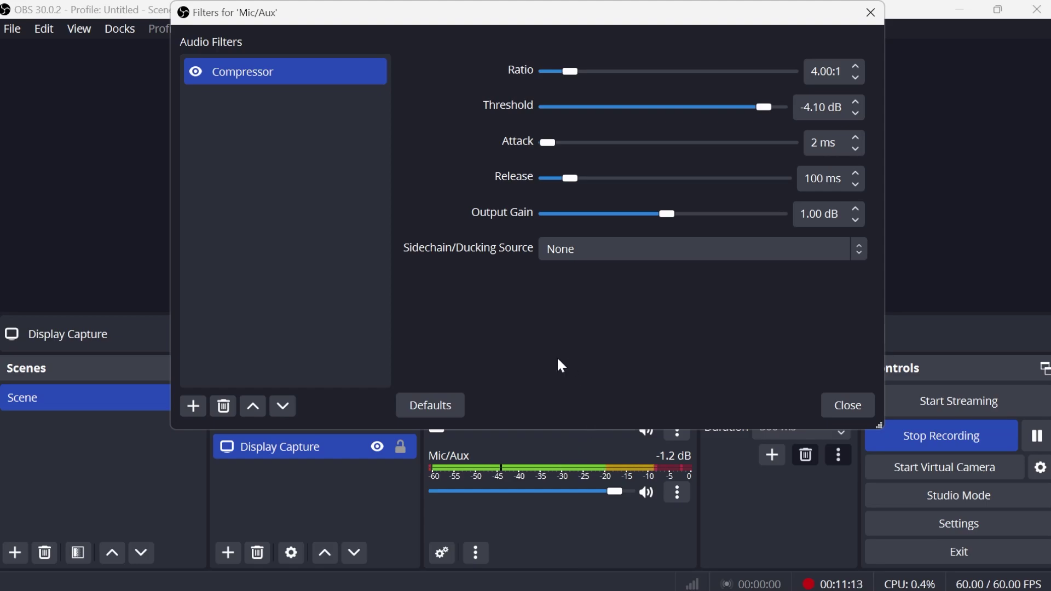
- Add a Limiter filter after the Compressor with a -3.00 dB threshold and 60 ms release
click(196, 405)
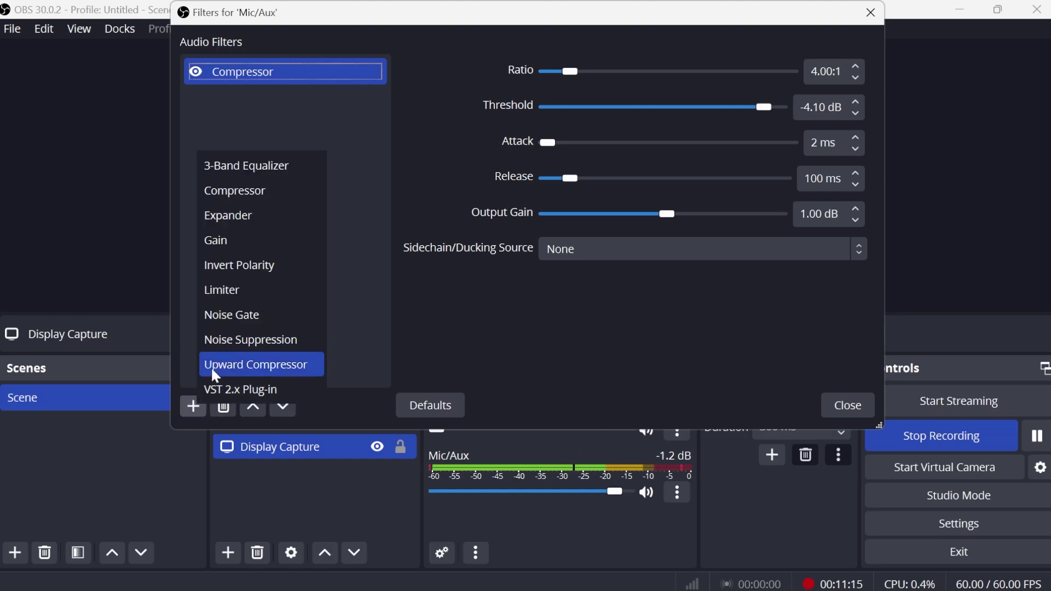
click(231, 292)
key(Return)
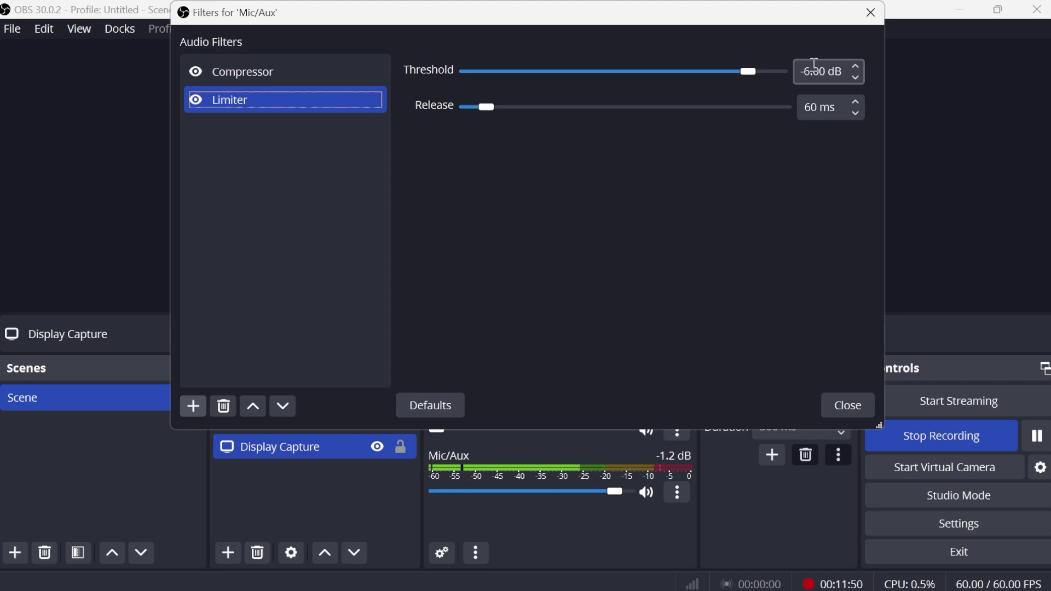
click(815, 64)
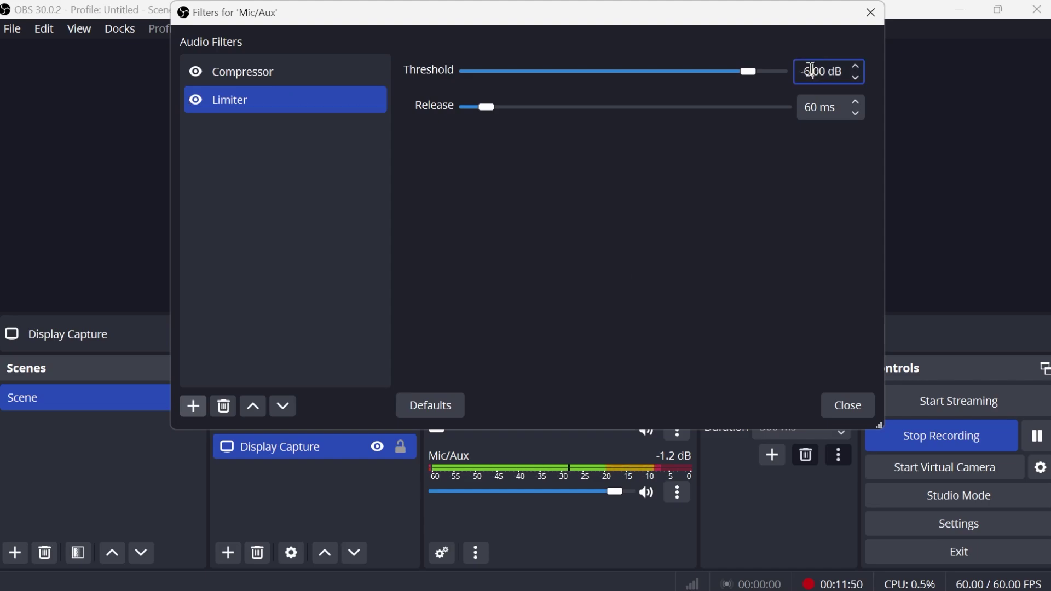
key(BackSpace)
key(BackSpace)
text(0)
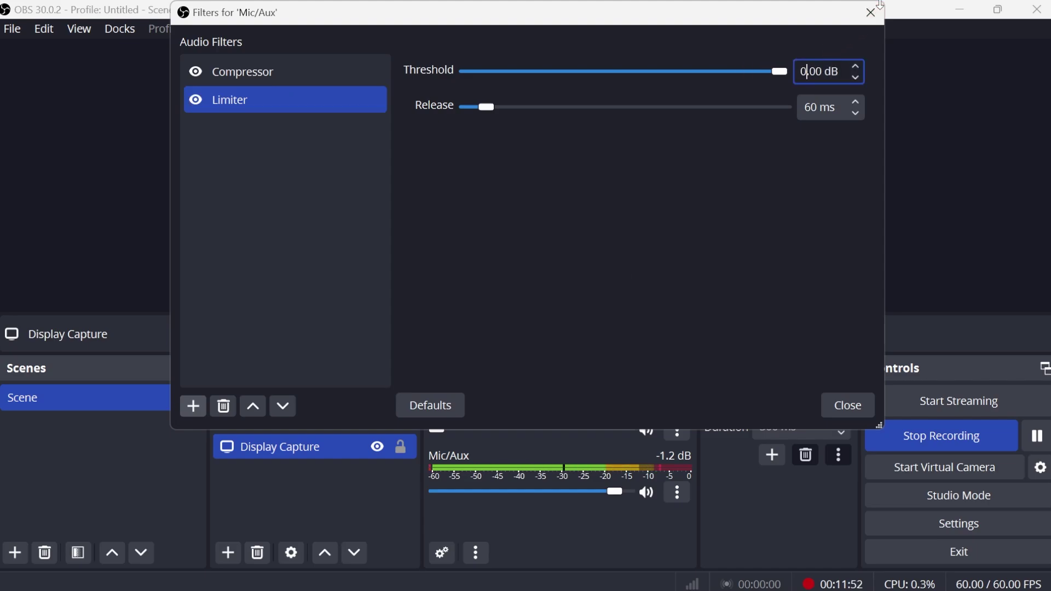
key(BackSpace)
text(-3)
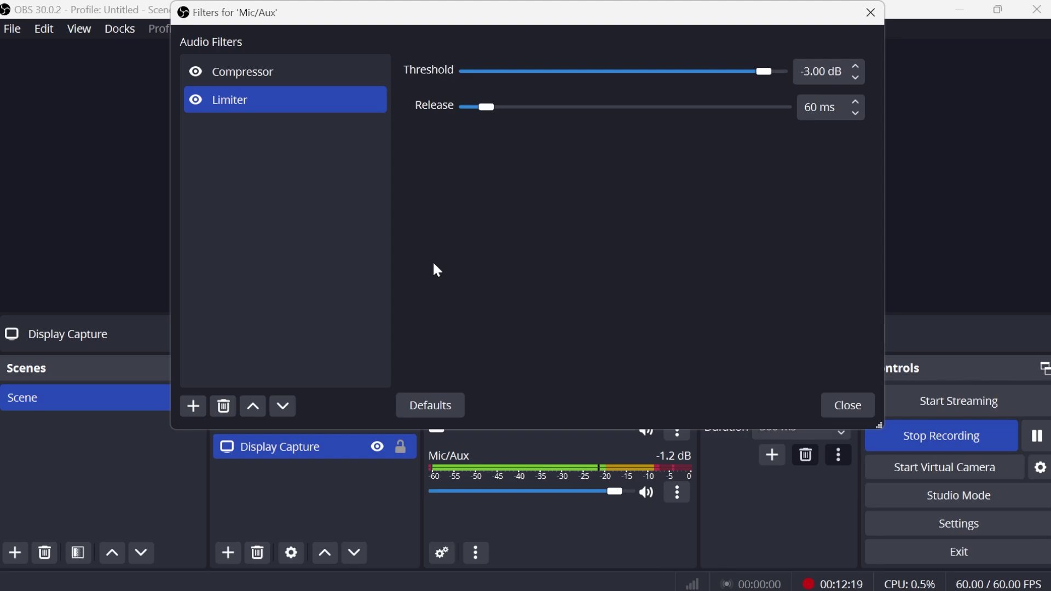
- Add a Noise Gate filter after the Limiter and close the Mic/Aux filters window
click(195, 405)
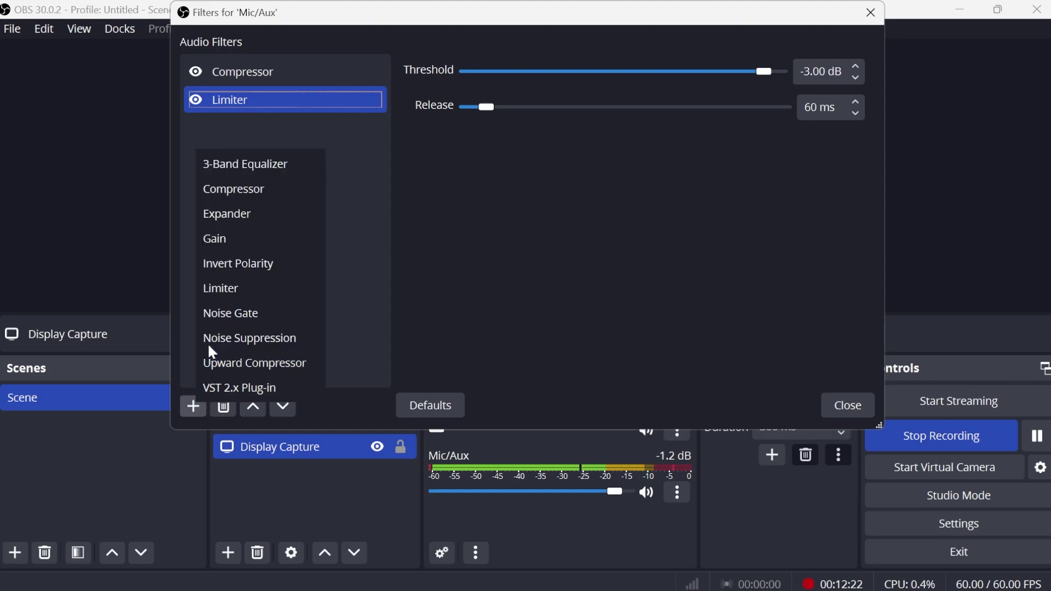
click(251, 313)
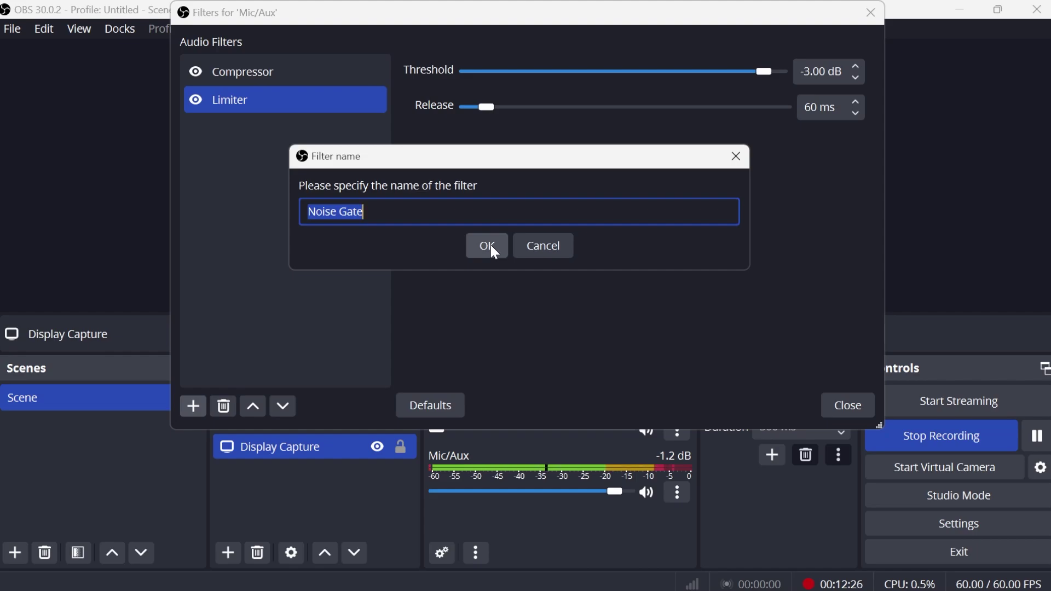
click(491, 244)
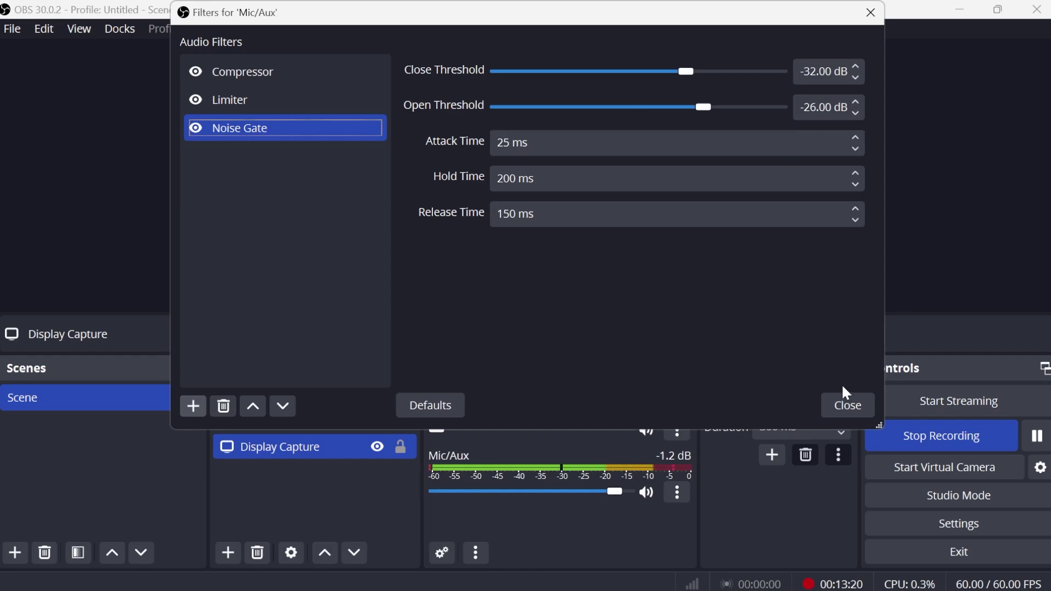
click(847, 405)
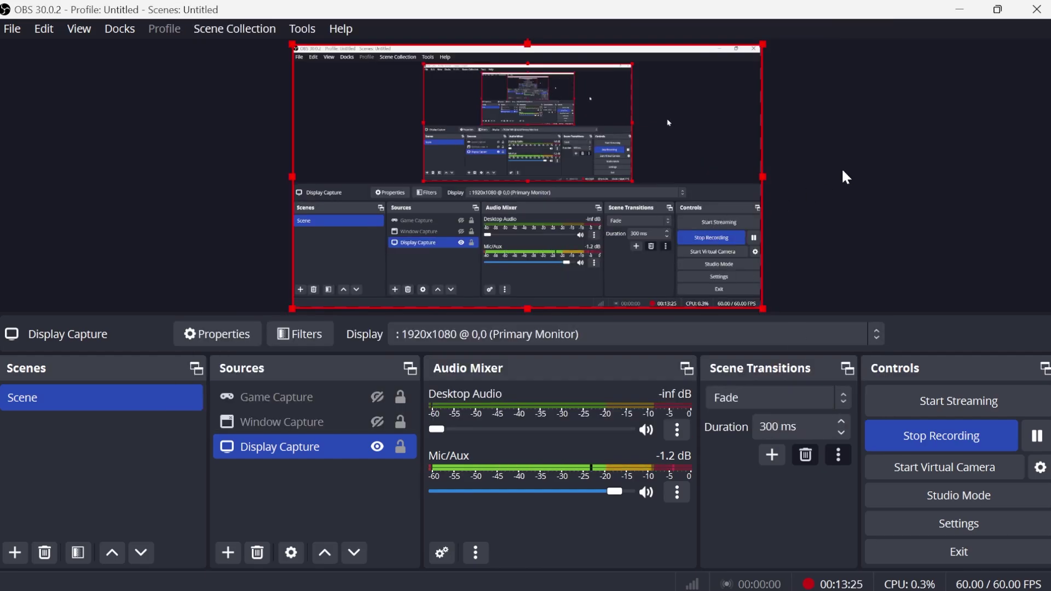